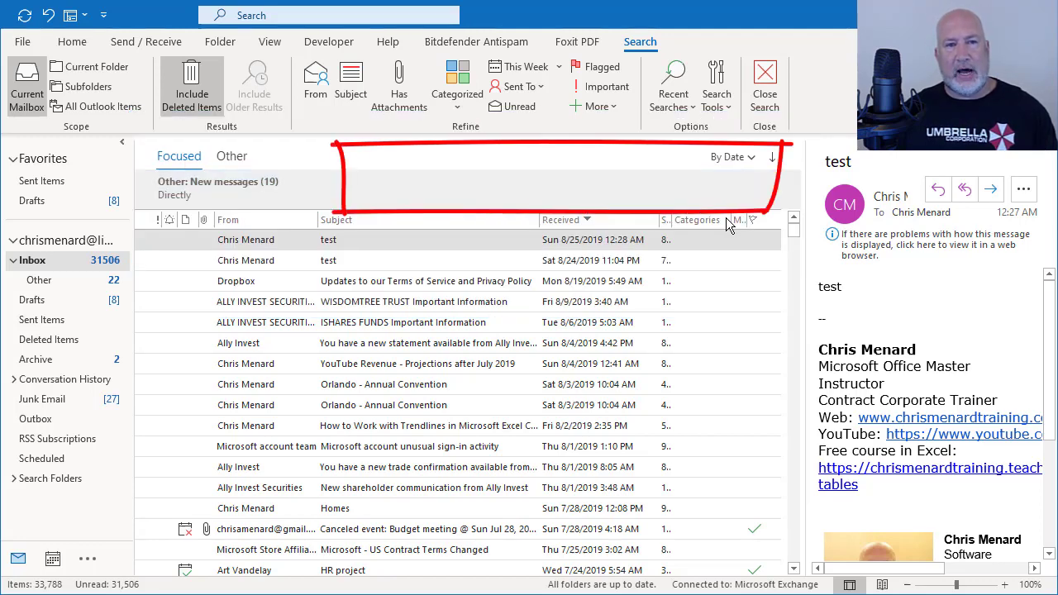
Search the current mailbox by part of the sender's name and show all messages from the matching suggested contact
left_click(261, 18)
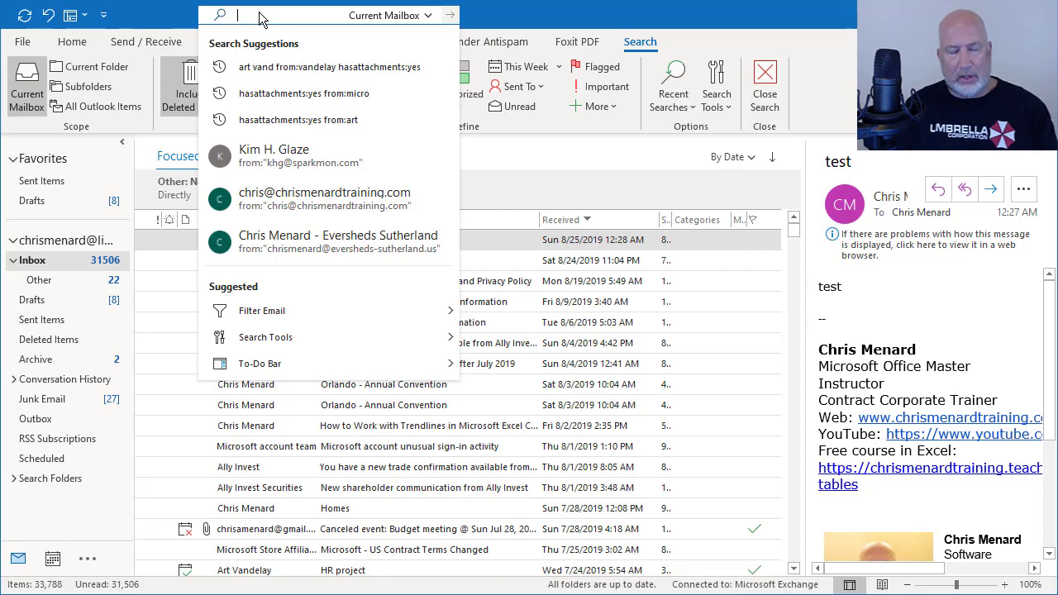
type("art")
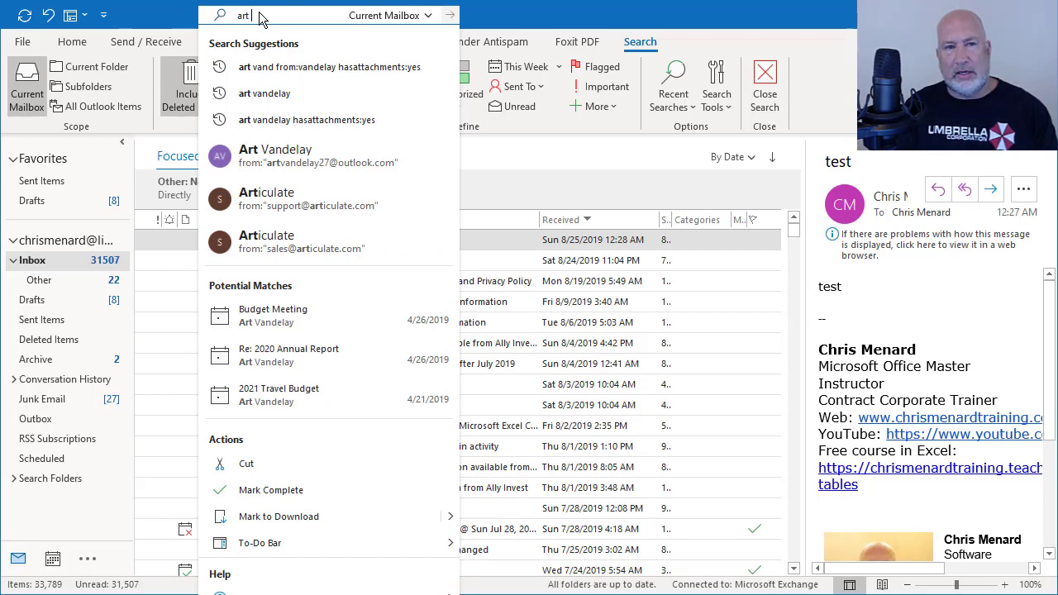
type("van")
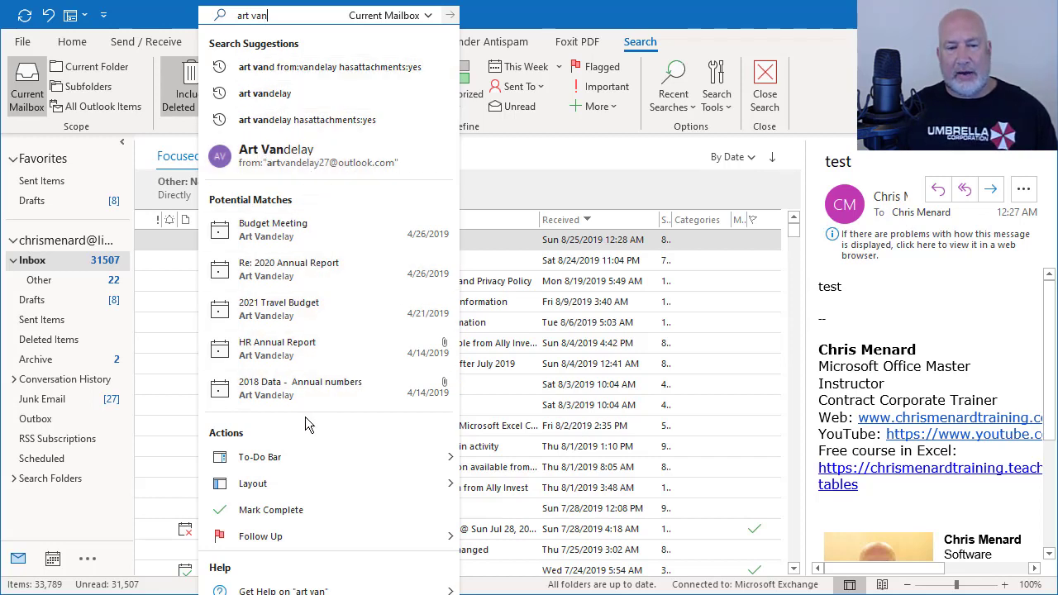
left_click(324, 163)
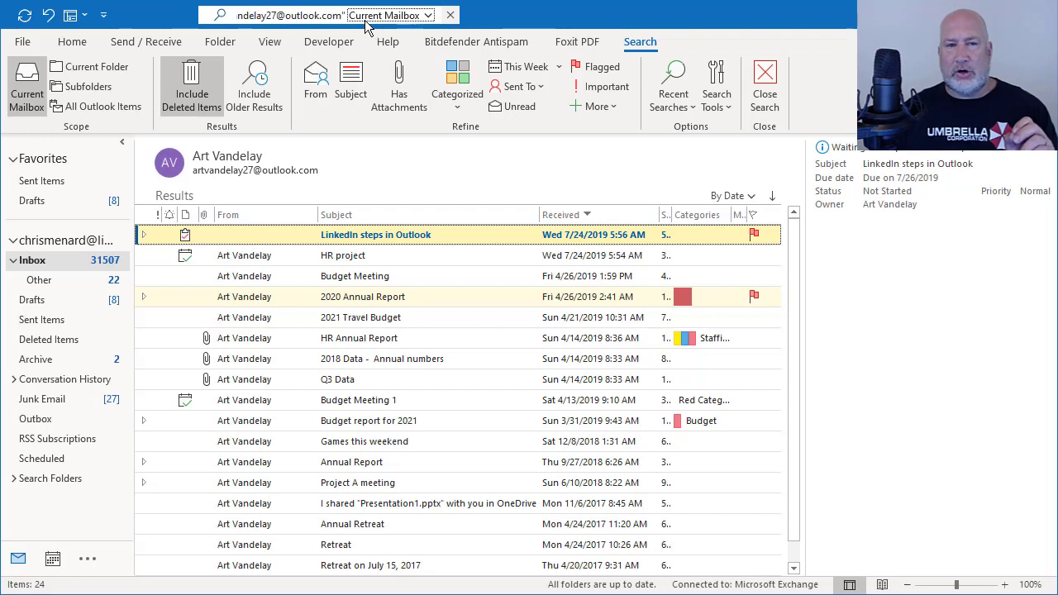
Narrow the sender search to messages with Attachments set to Yes, run it, and clear the search
left_click(428, 16)
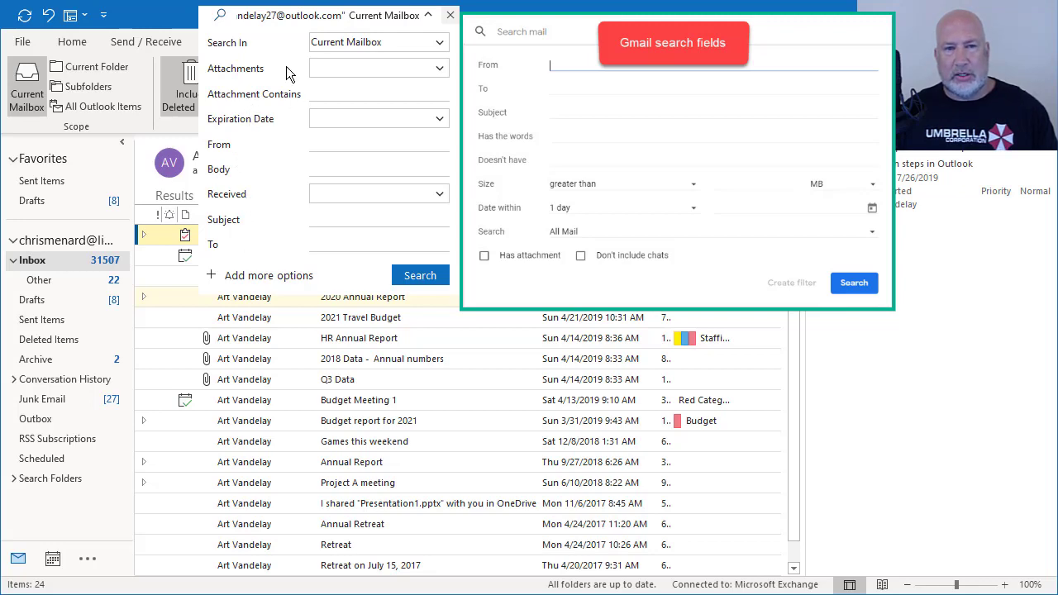
left_click(444, 72)
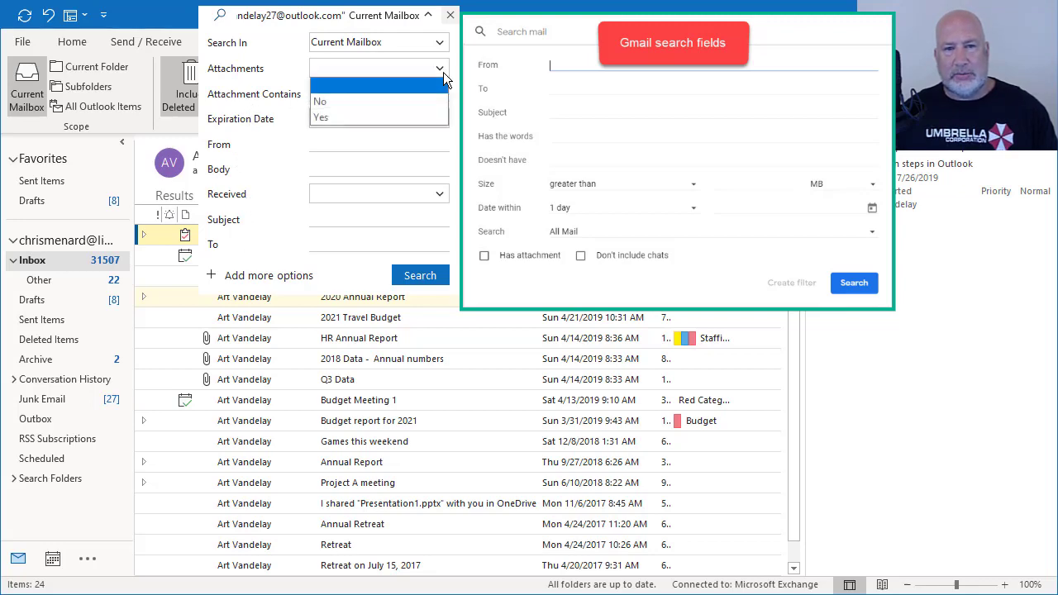
left_click(376, 117)
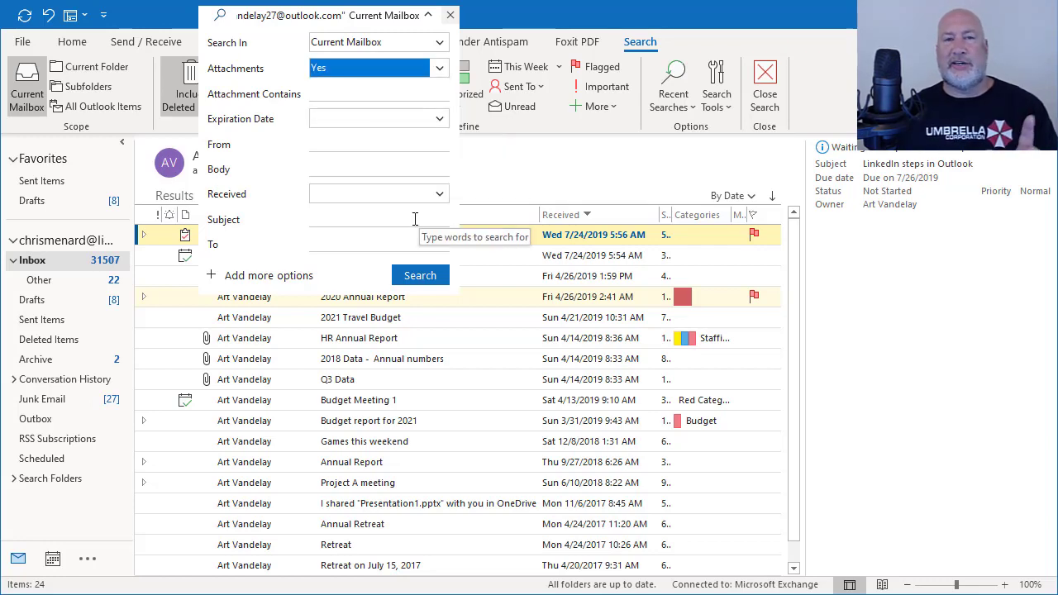
left_click(413, 276)
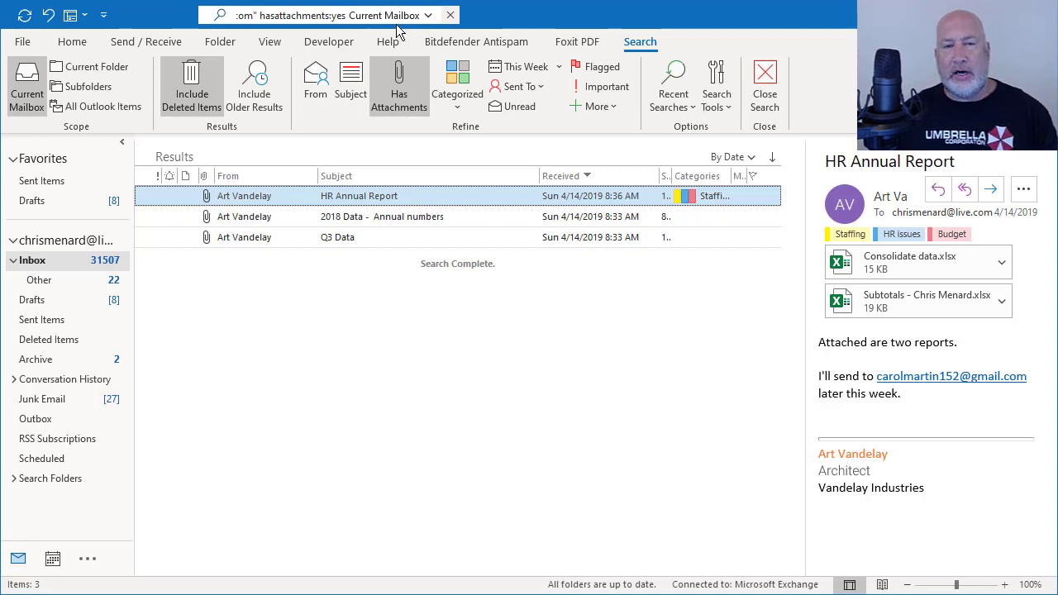
left_click(450, 16)
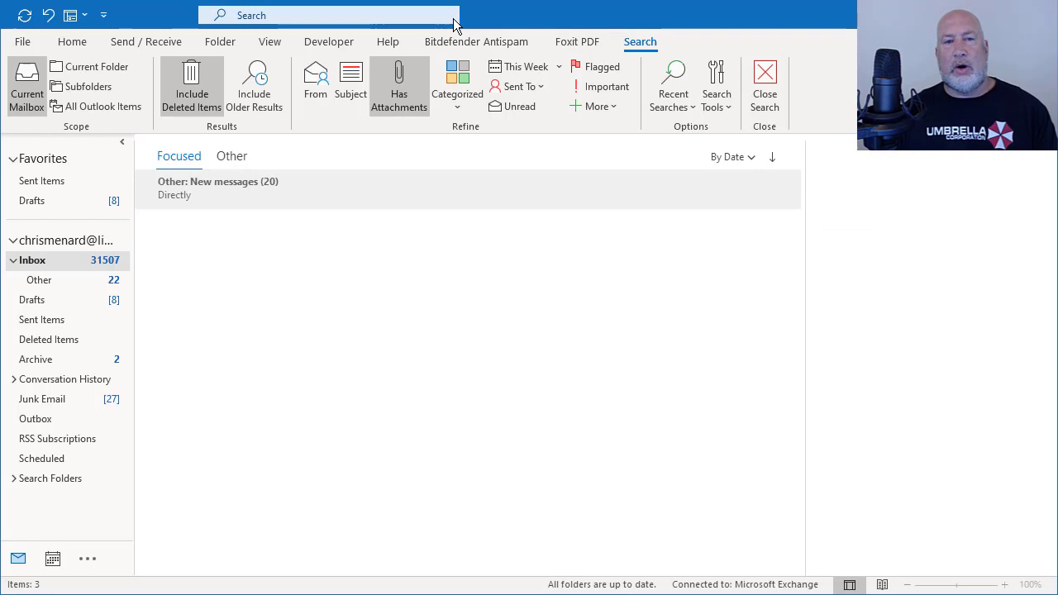
Search the mailbox for messages with attachments containing "kit kat", preview Consolidate data.xlsx from the HR Annual Report message, and clear the search
left_click(331, 17)
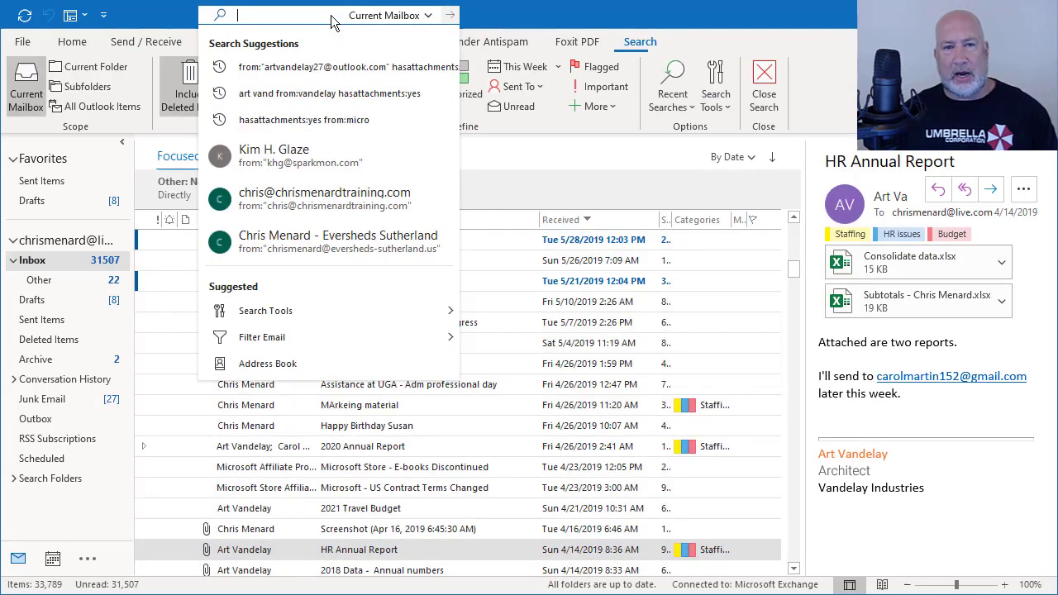
left_click(429, 16)
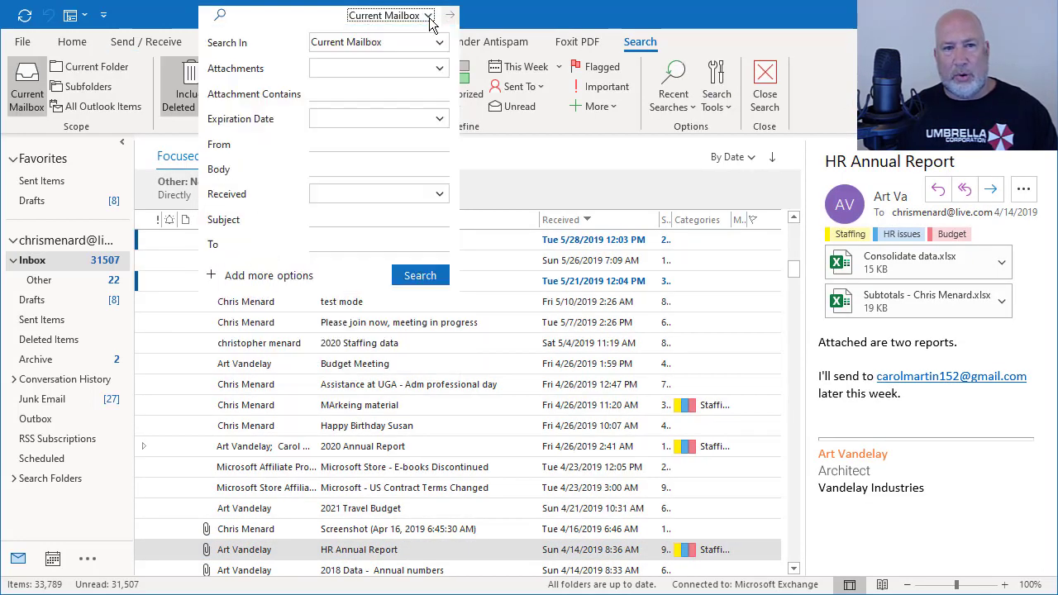
left_click(438, 71)
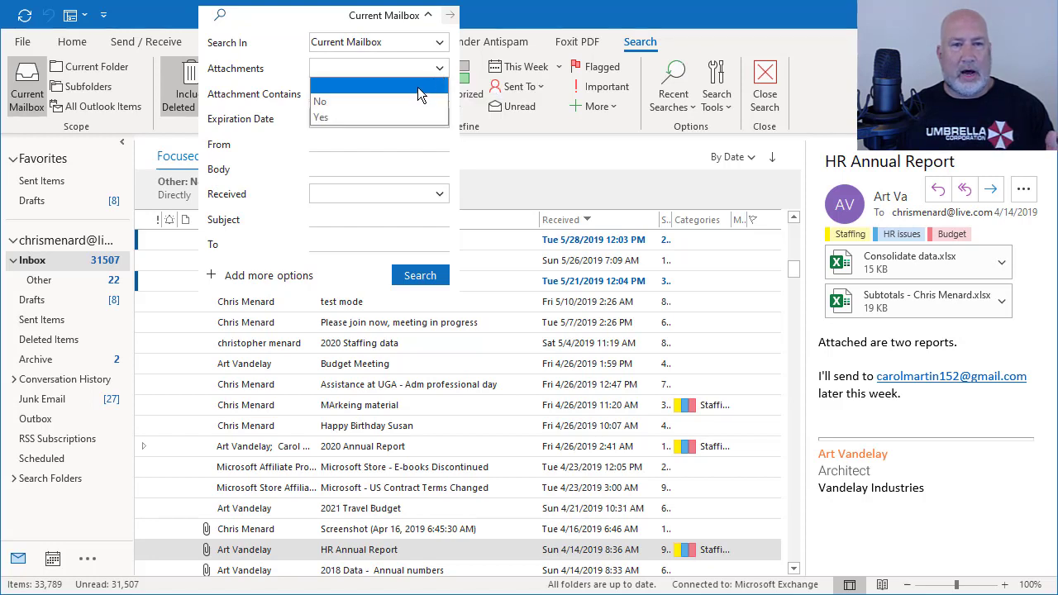
left_click(372, 116)
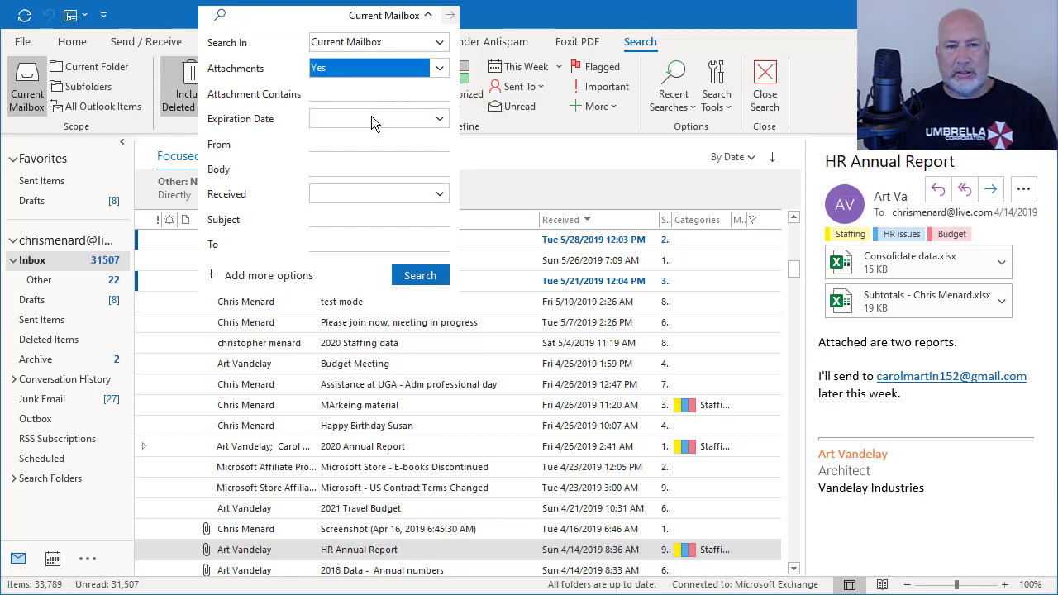
left_click(325, 95)
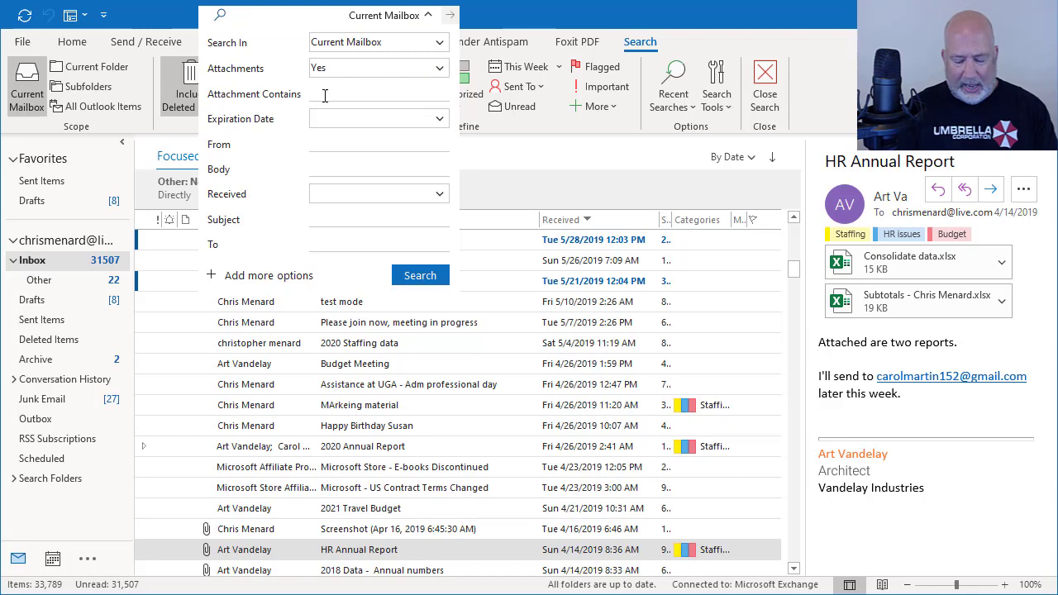
type("kit kat")
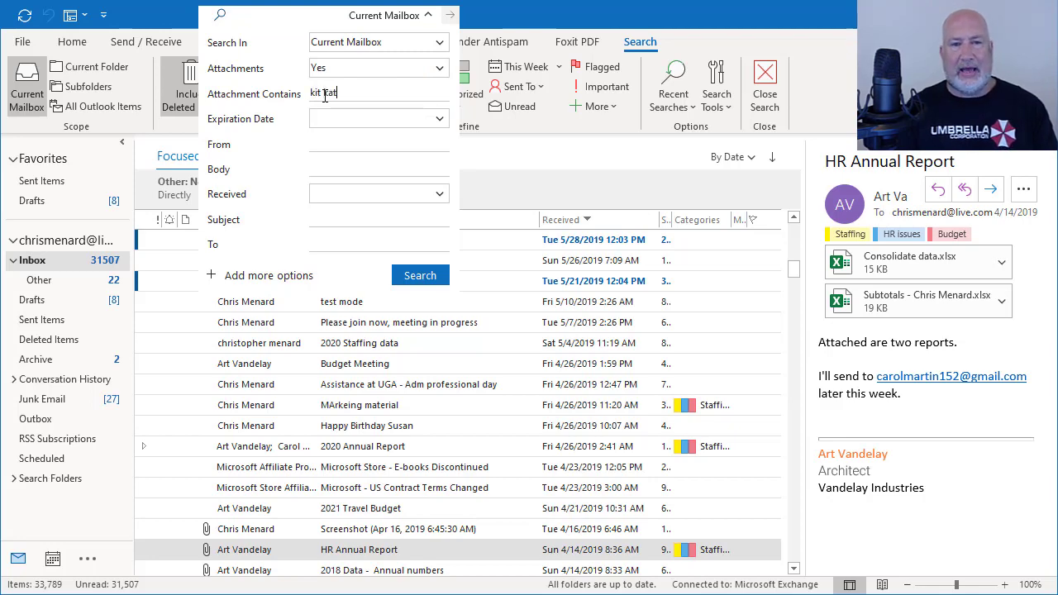
left_click(417, 276)
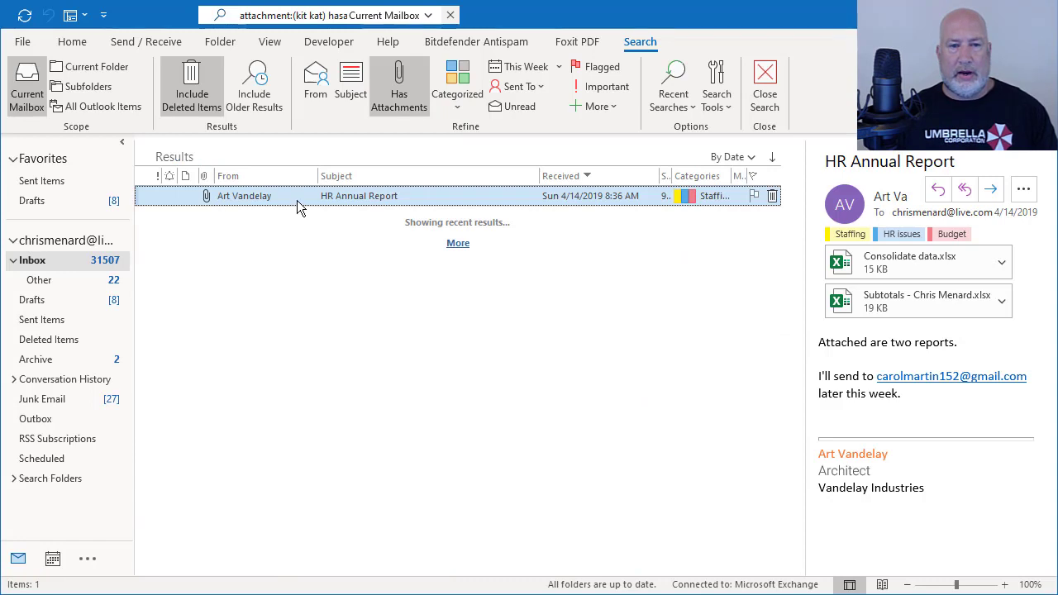
left_click(894, 268)
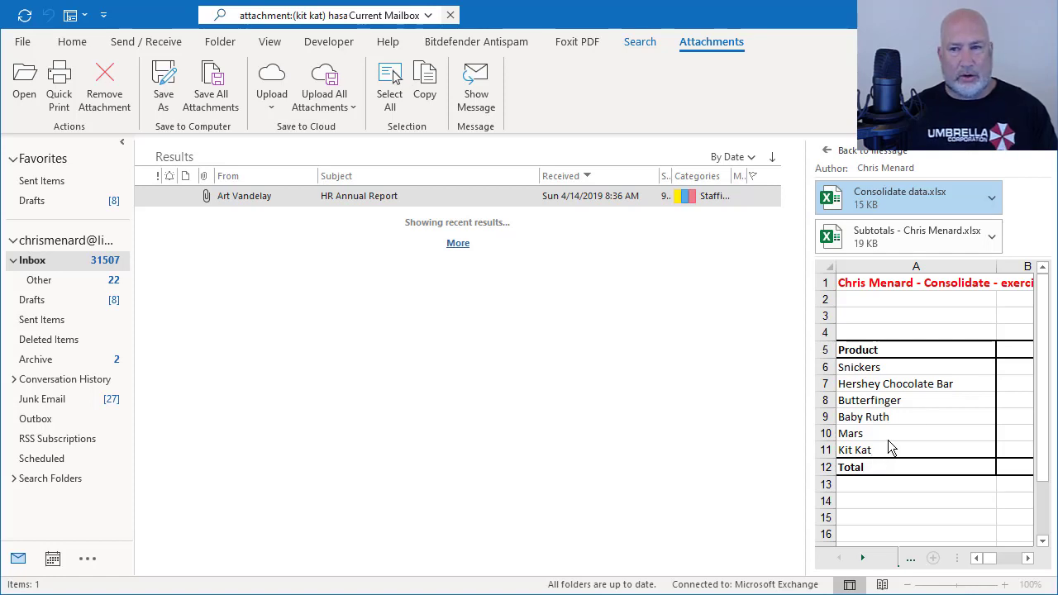
left_click(450, 15)
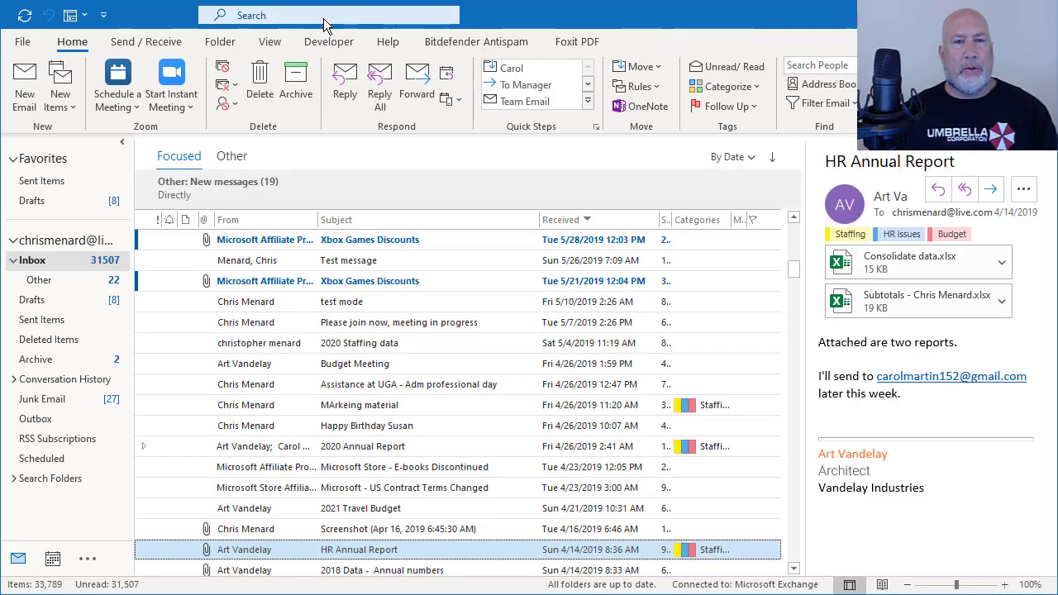
Search the current mailbox for messages with Received set to Yesterday, and clear the search
left_click(323, 18)
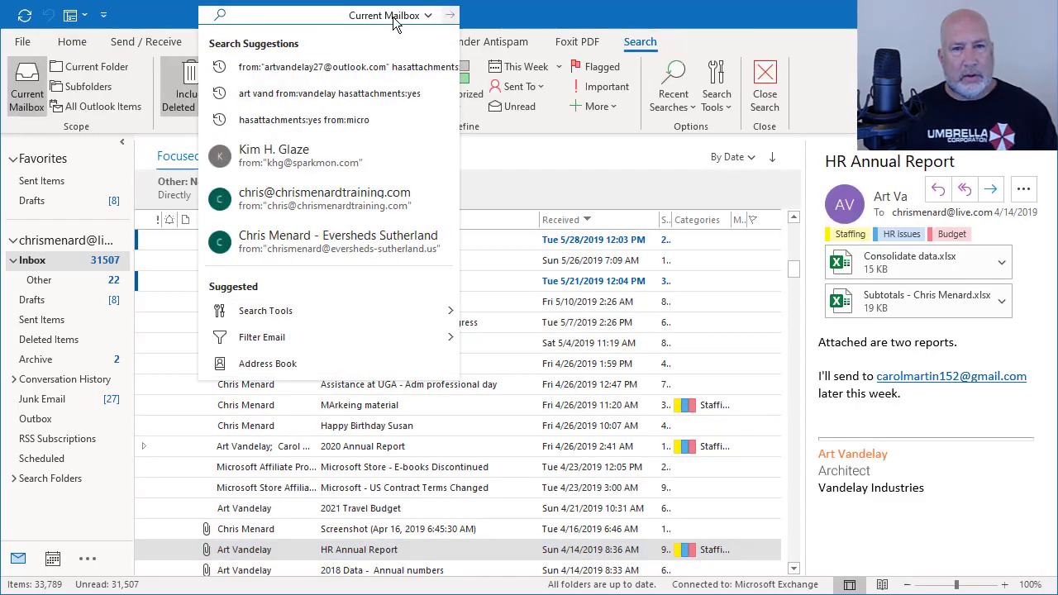
left_click(428, 15)
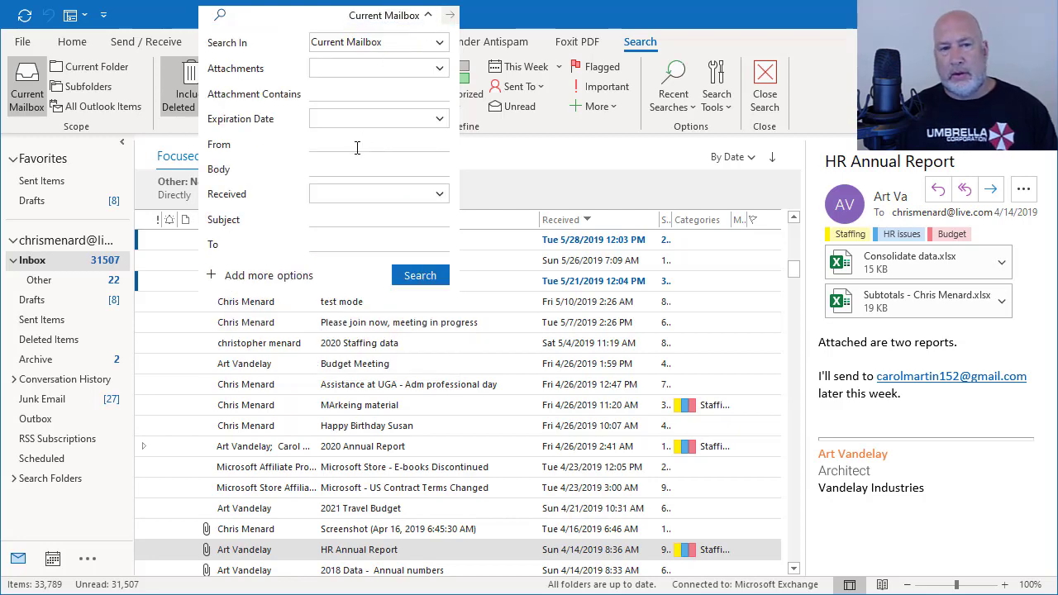
left_click(441, 197)
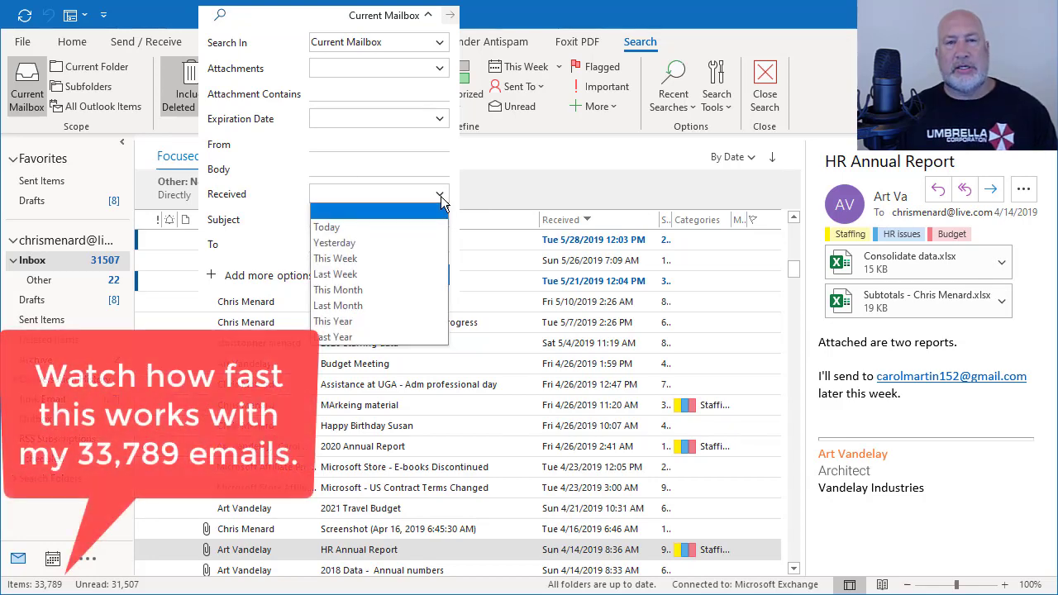
left_click(404, 242)
left_click(431, 276)
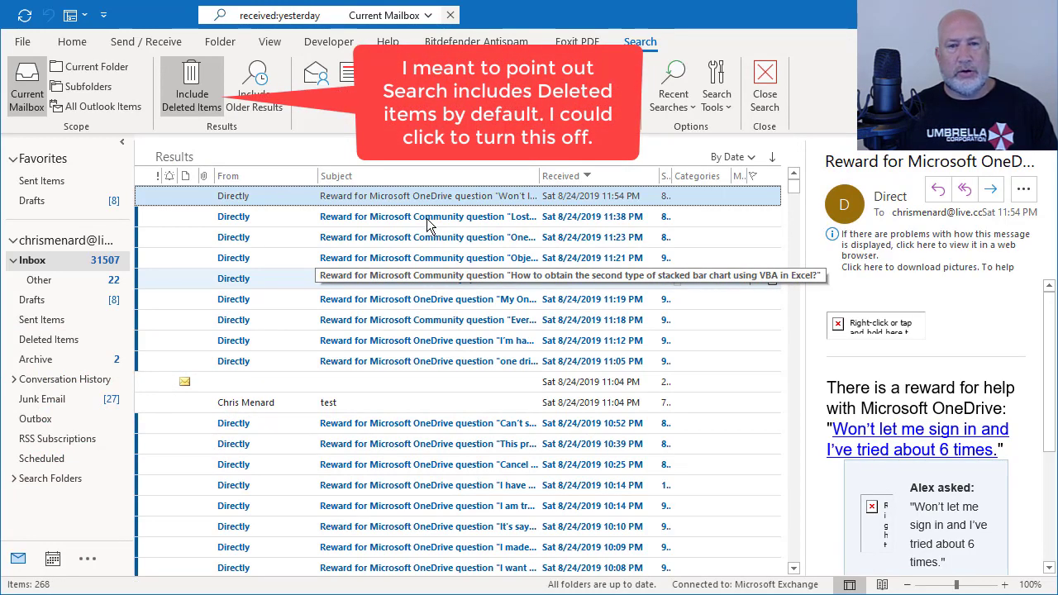
left_click(449, 17)
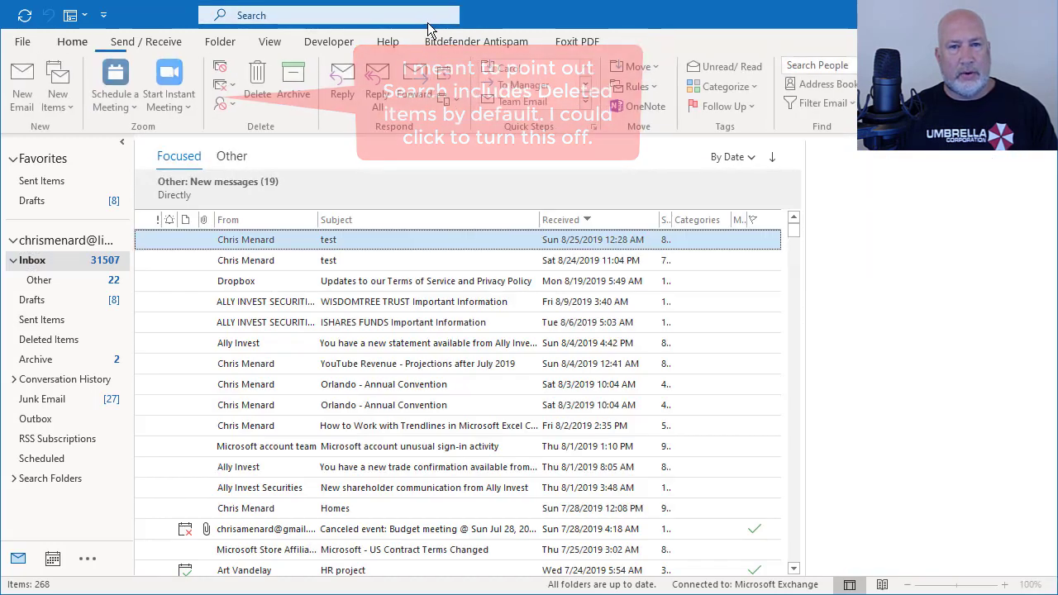
Review the search scope choices and add the Flag Status field to the advanced search options
left_click(354, 18)
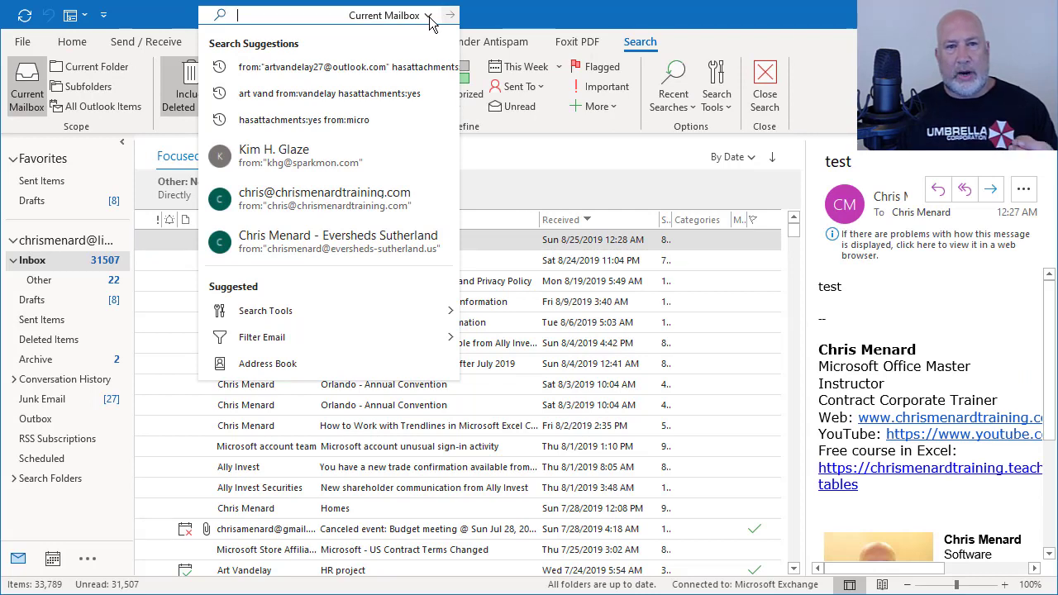
left_click(429, 18)
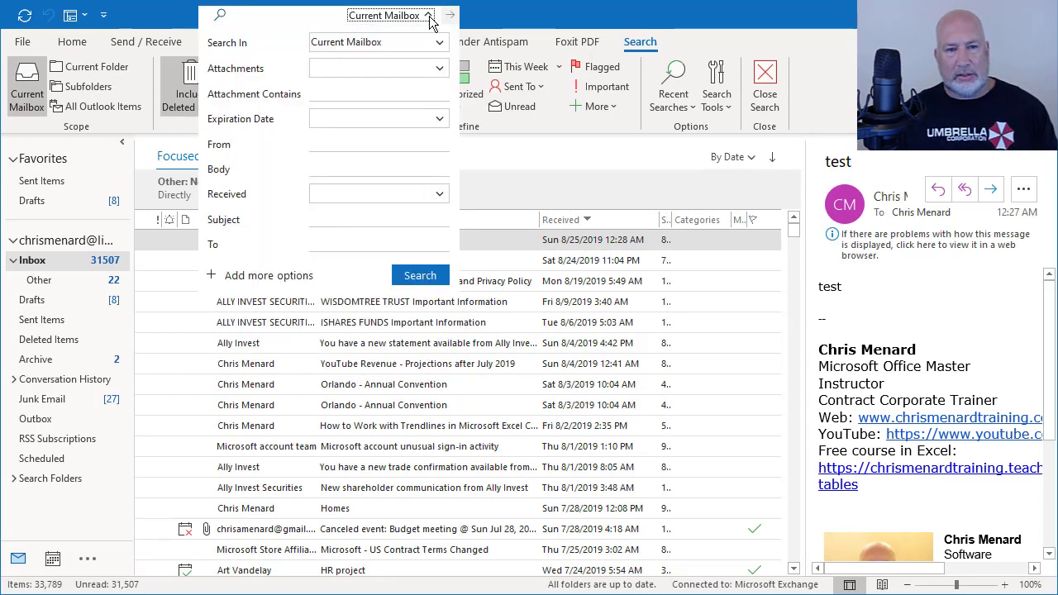
left_click(438, 43)
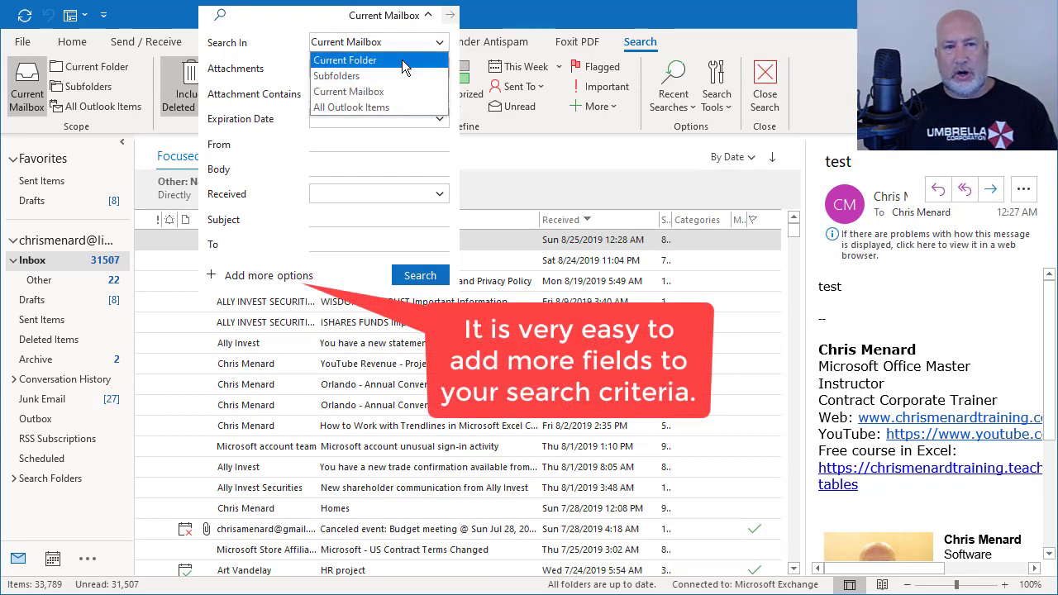
left_click(410, 42)
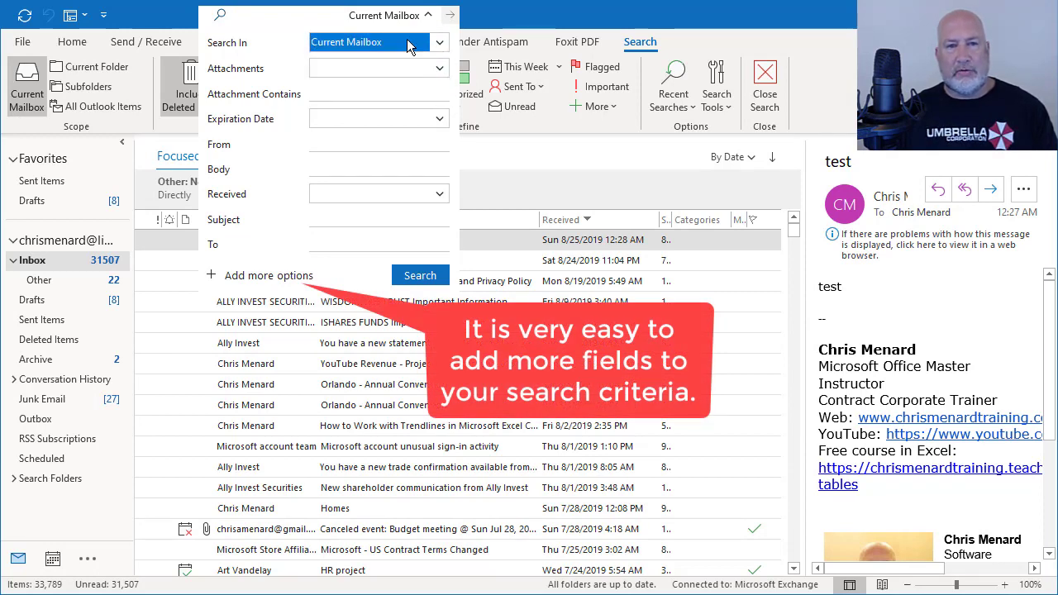
left_click(278, 283)
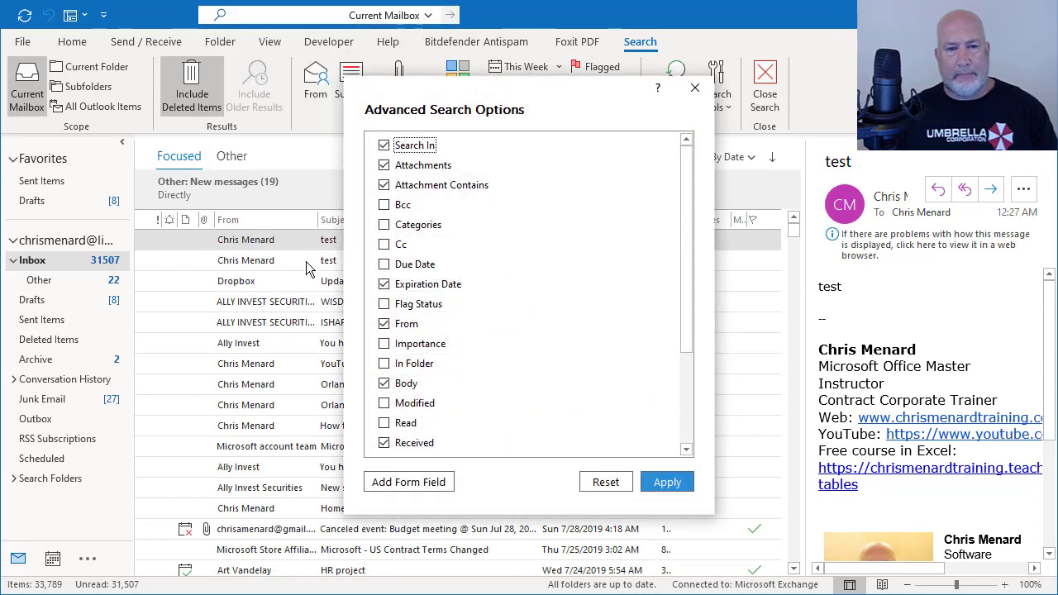
left_click(386, 306)
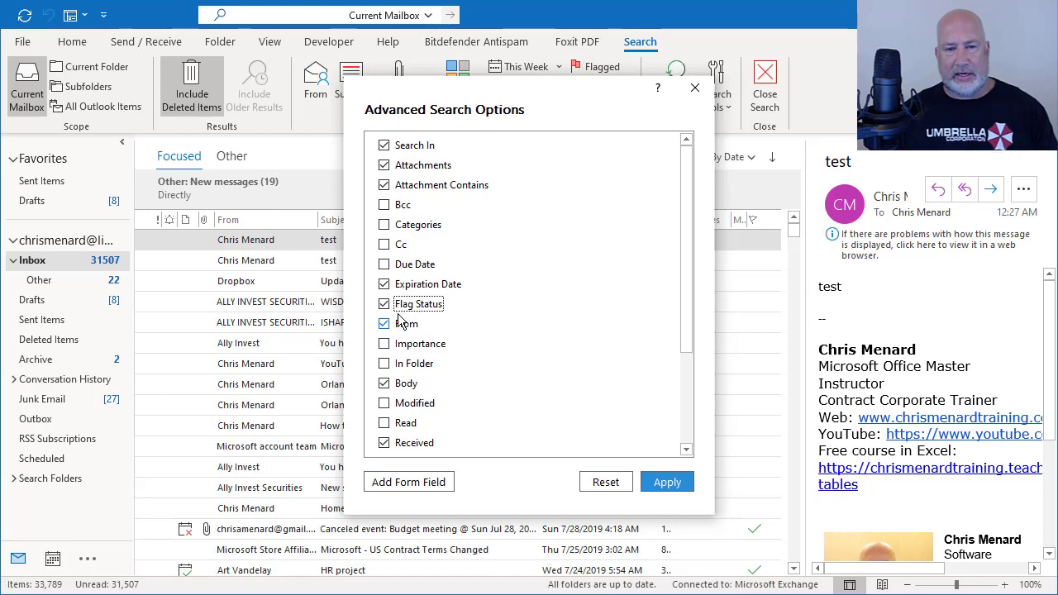
left_click(670, 488)
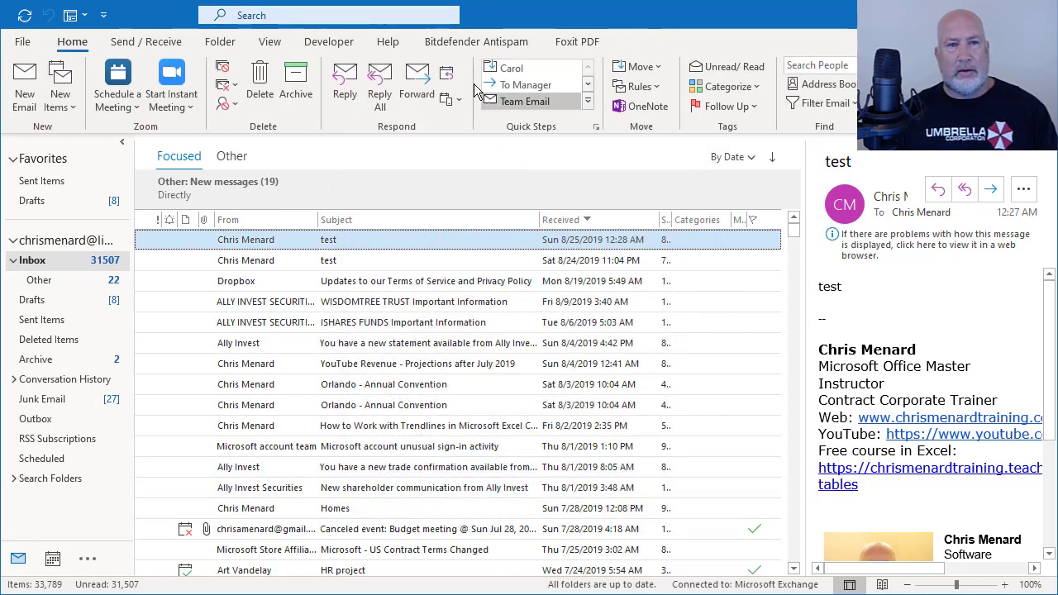
Search the current mailbox for messages with Flag Status set to Followup Flag, and clear the search
left_click(351, 18)
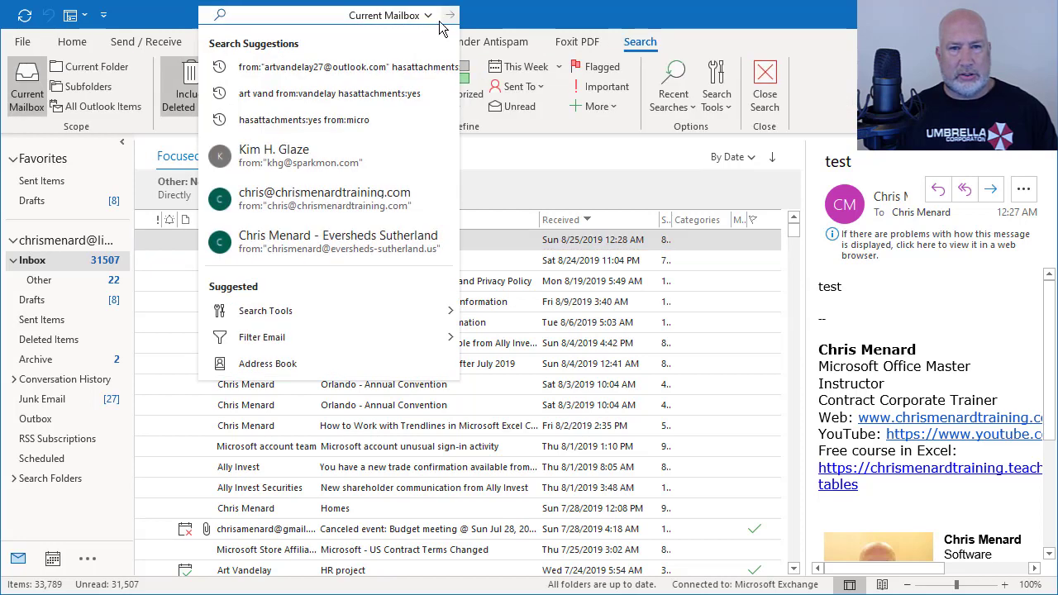
left_click(429, 18)
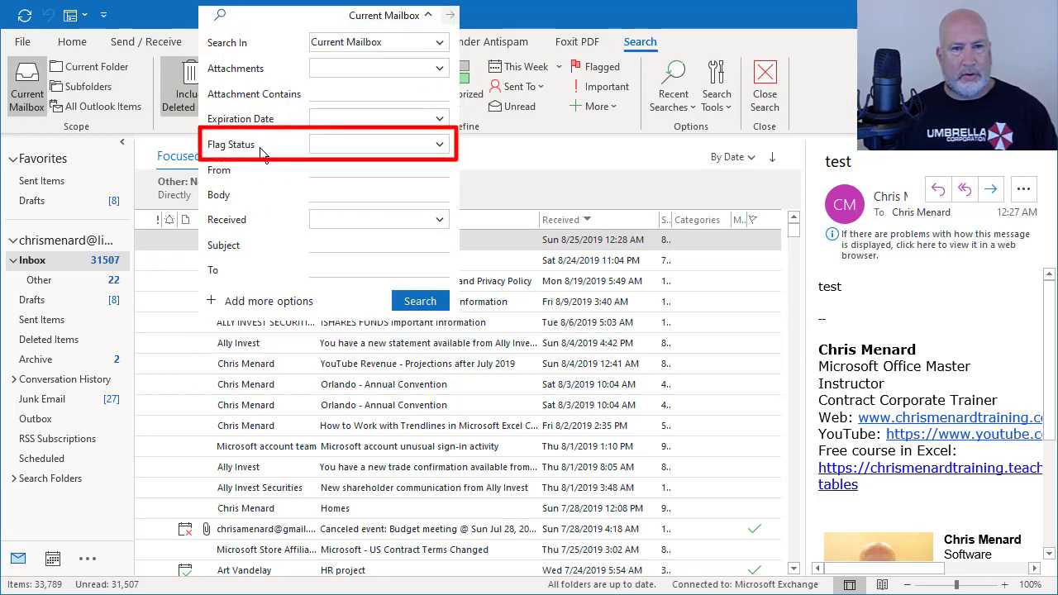
left_click(438, 146)
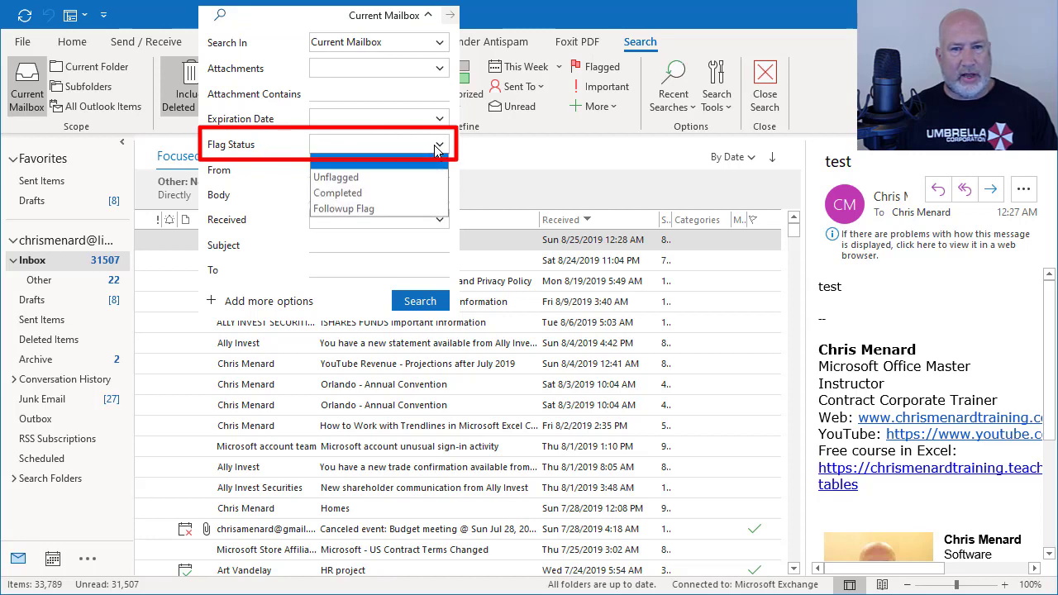
left_click(369, 211)
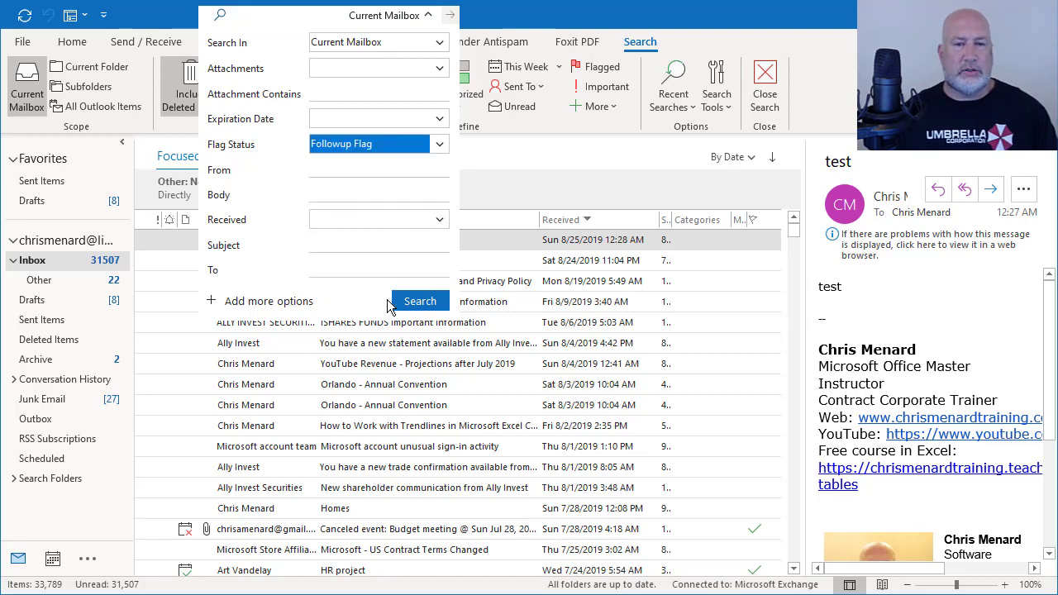
left_click(418, 304)
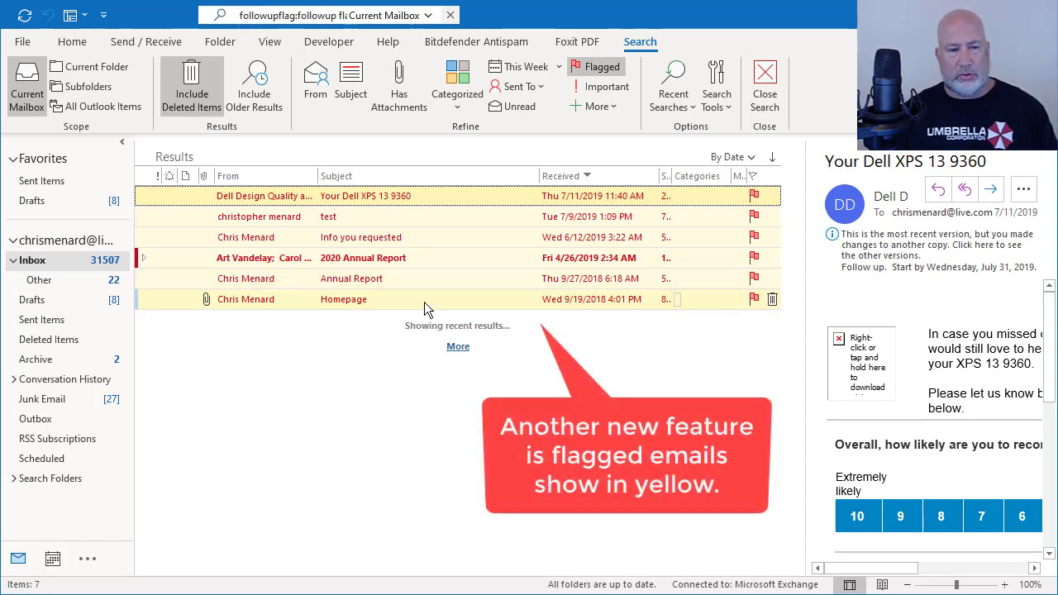
left_click(450, 15)
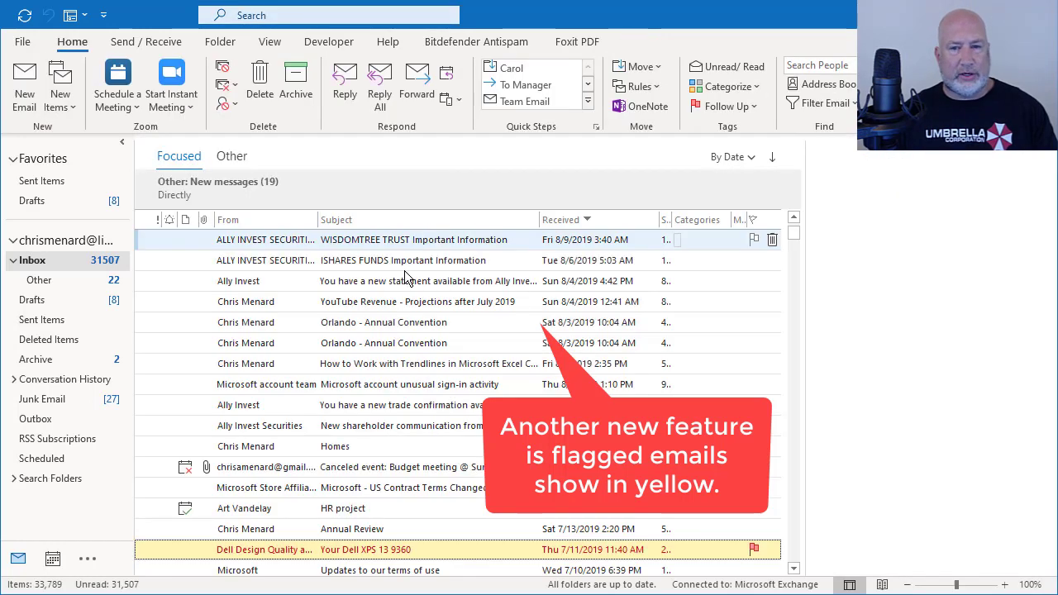
Flag the Ally Invest new-statement message from 8/4/2019 for follow-up
left_click(753, 281)
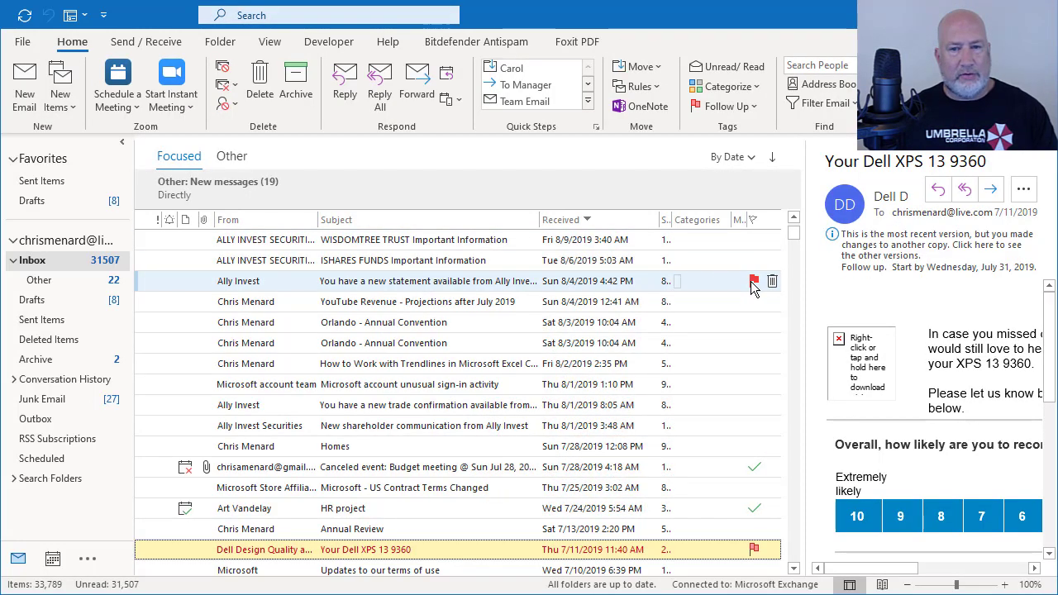
left_click(753, 285)
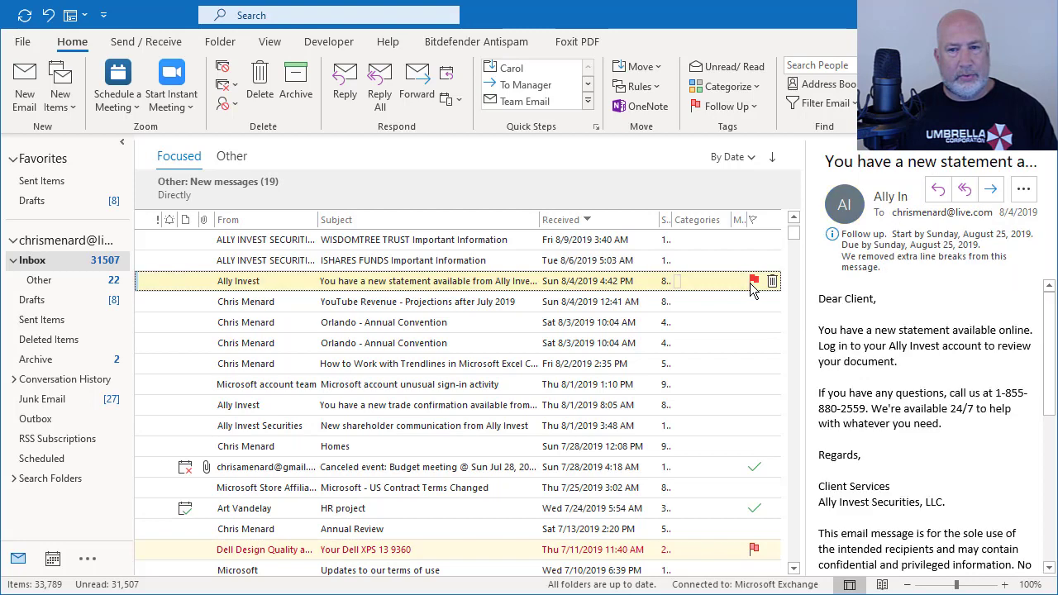